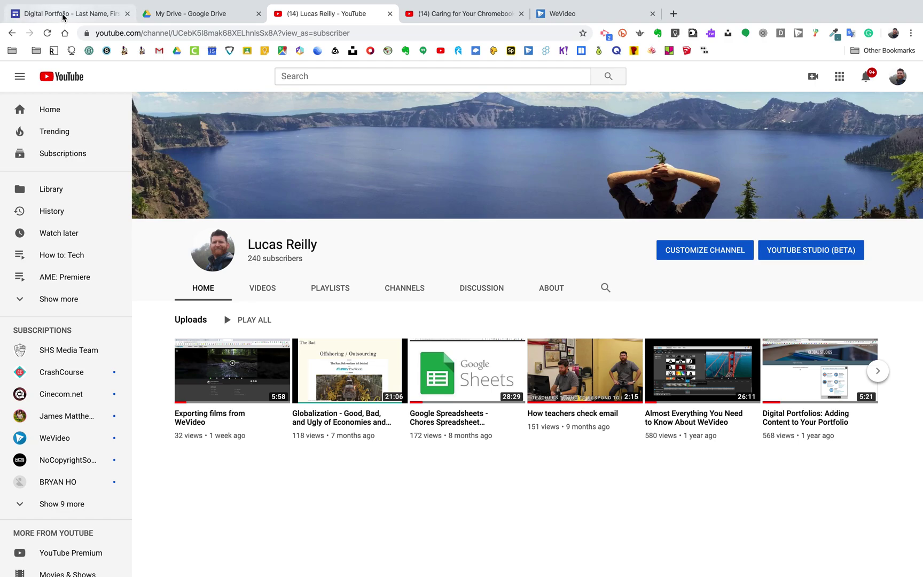
Look through the list of uploaded videos in the Google Sites portfolio's YouTube file picker
left_click(272, 185)
scroll(320, 329, "down", 20)
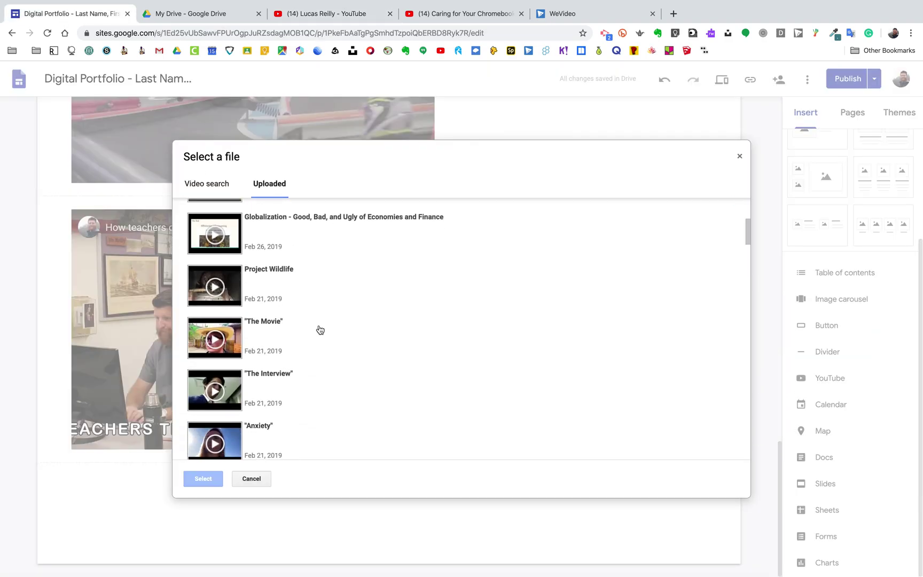
scroll(320, 329, "down", 4)
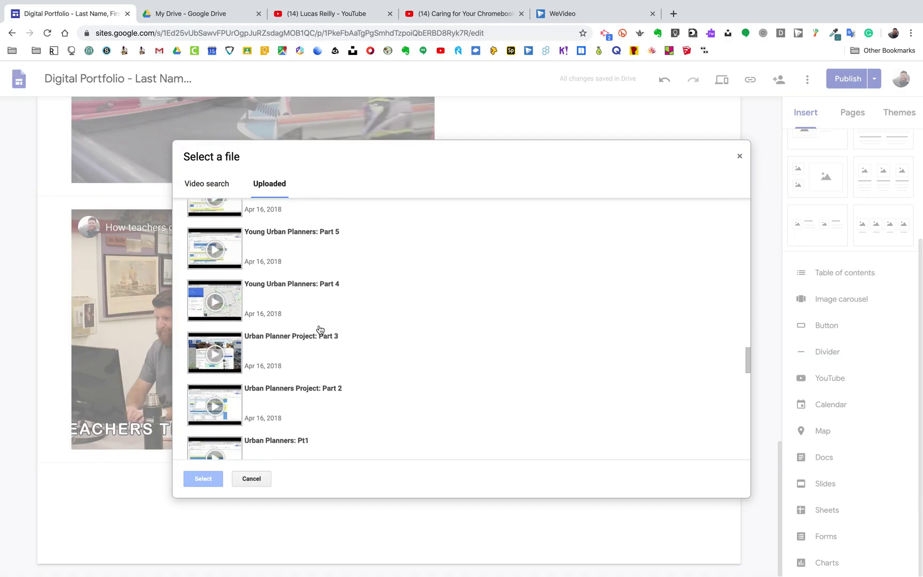
scroll(320, 329, "up", 10)
scroll(320, 329, "up", 8)
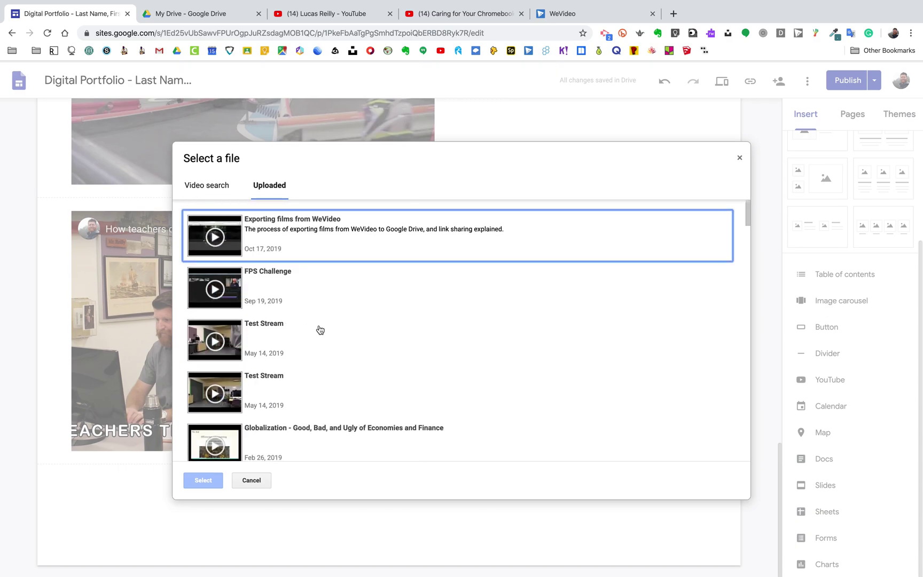
Copy the share link of the "Caring for Your Chromebook" video on YouTube
left_click(454, 15)
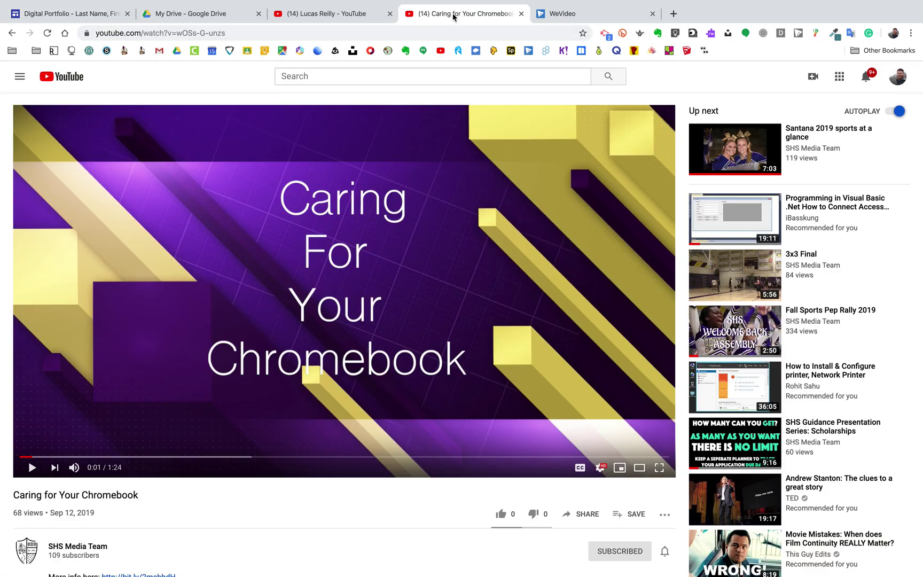
left_click(586, 514)
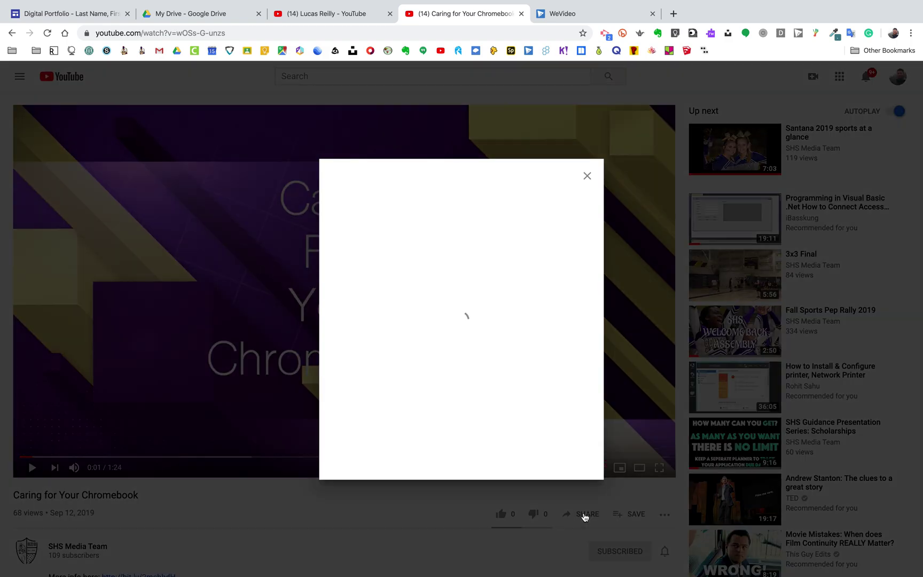
left_click(570, 341)
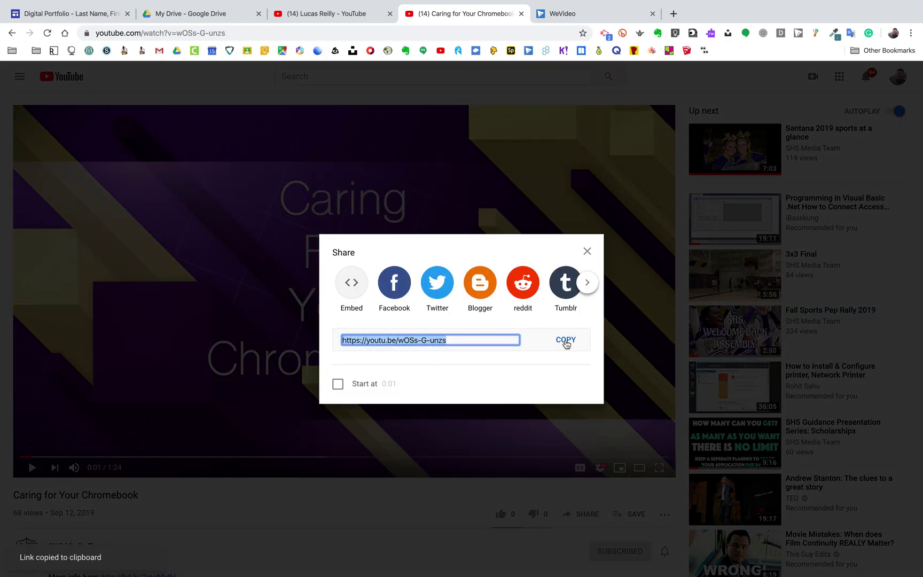
left_click(587, 251)
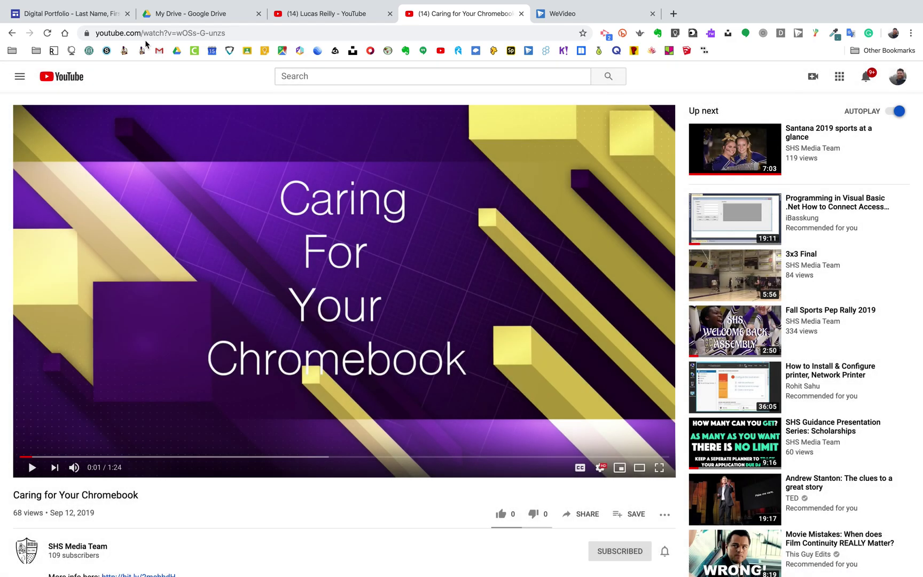
left_click(75, 14)
left_click(209, 192)
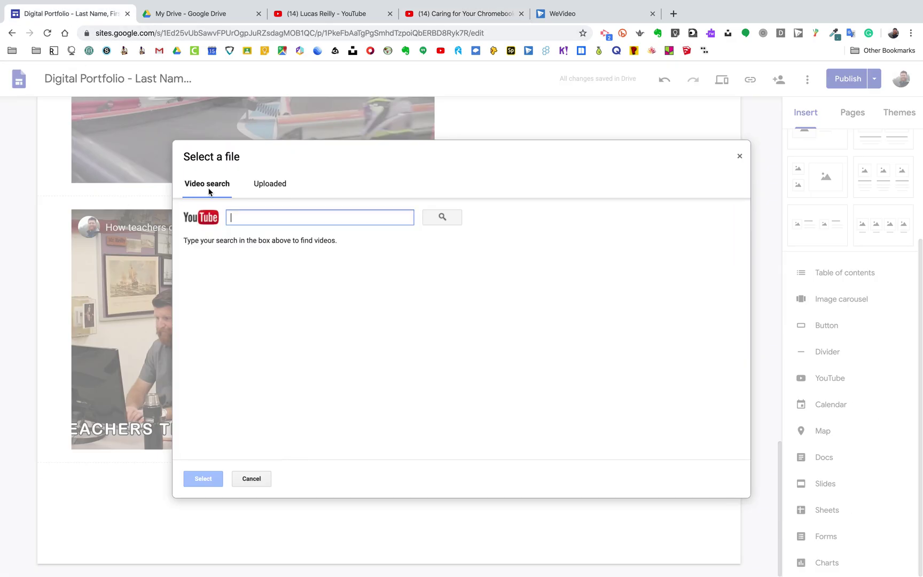
key("ctrl+v")
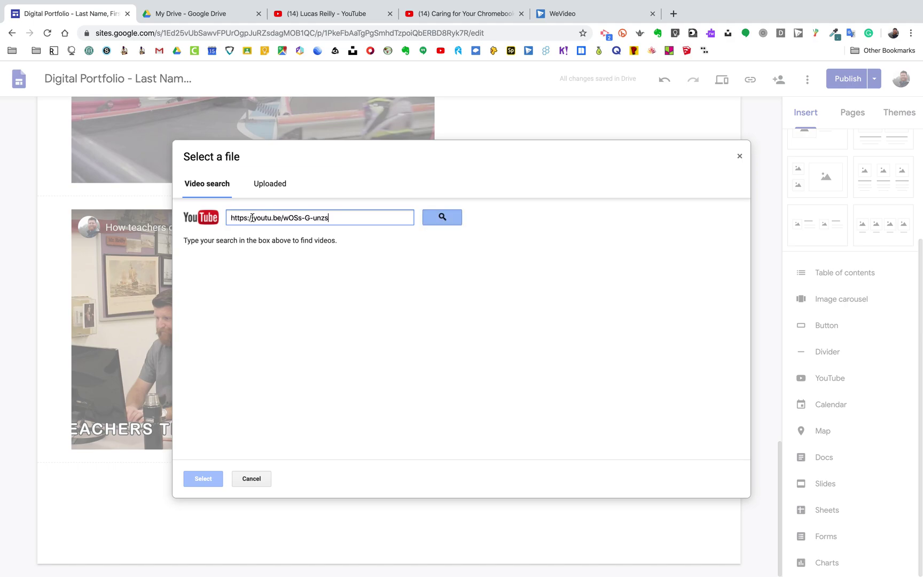
left_click(445, 220)
left_click(313, 263)
left_click(210, 474)
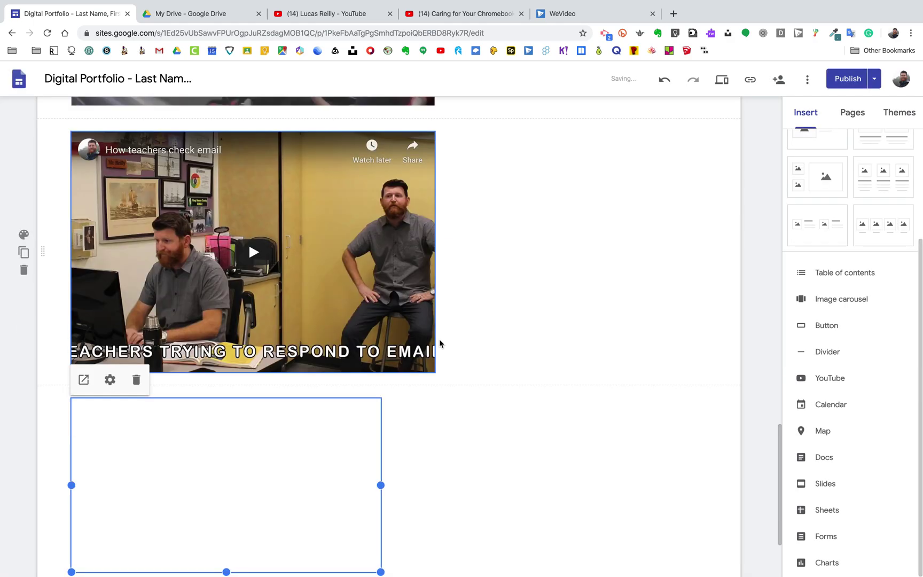
left_click_drag(380, 449, 487, 501)
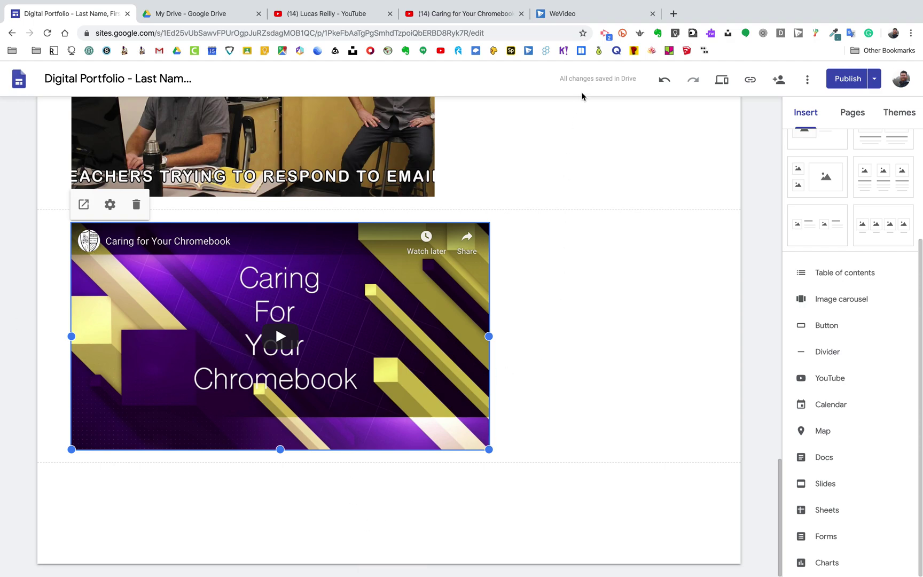
Switch to WeVideo and open the exported video "Finished Film"
left_click(590, 22)
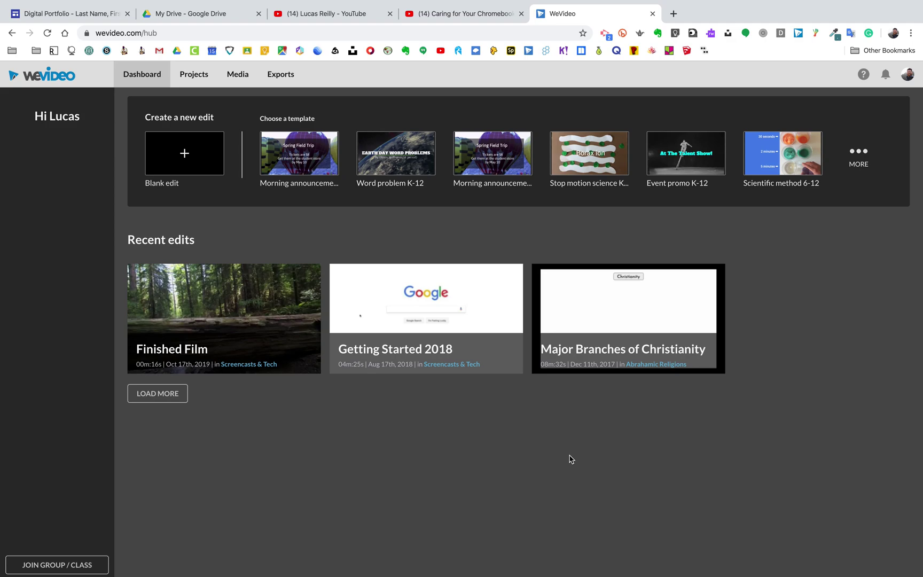
left_click(283, 81)
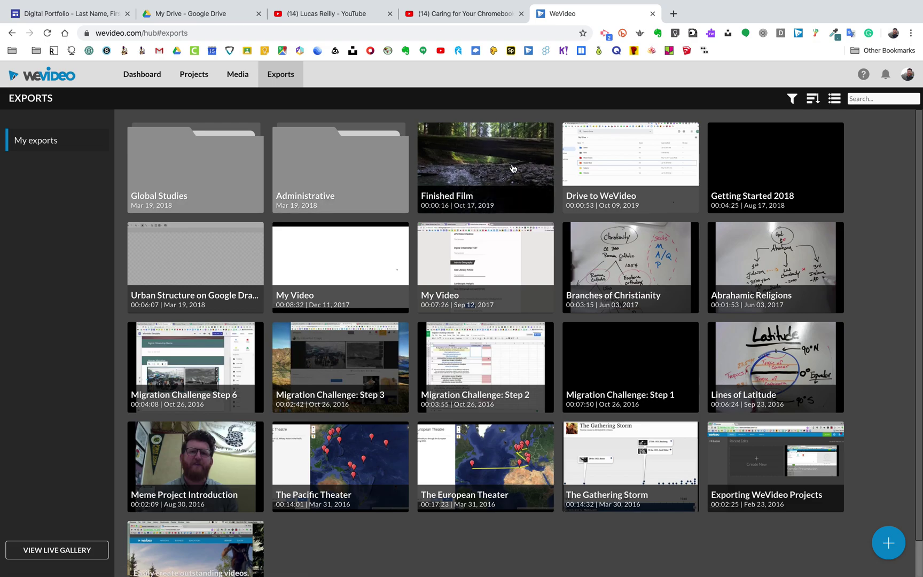
left_click(536, 182)
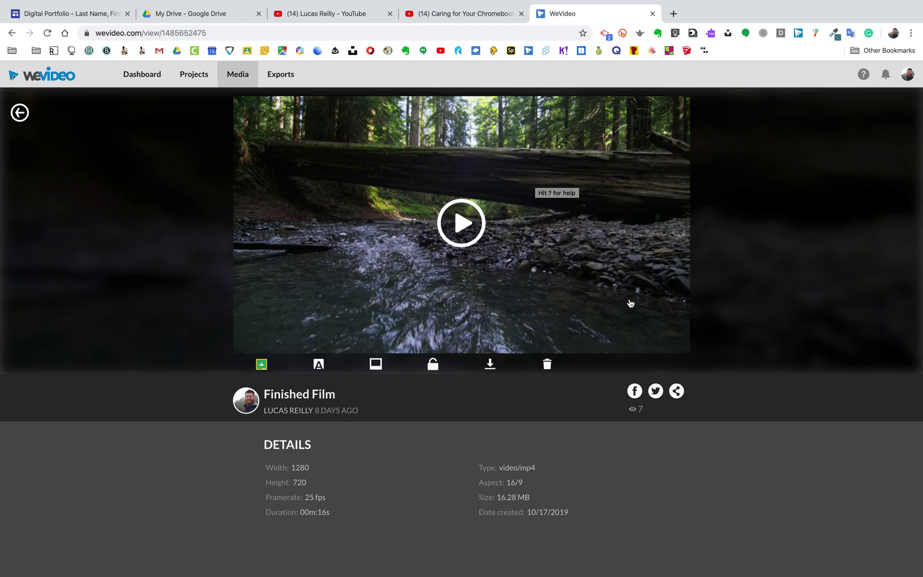
Copy the full iframe embed code of "Finished Film" from its sharing options
left_click(676, 391)
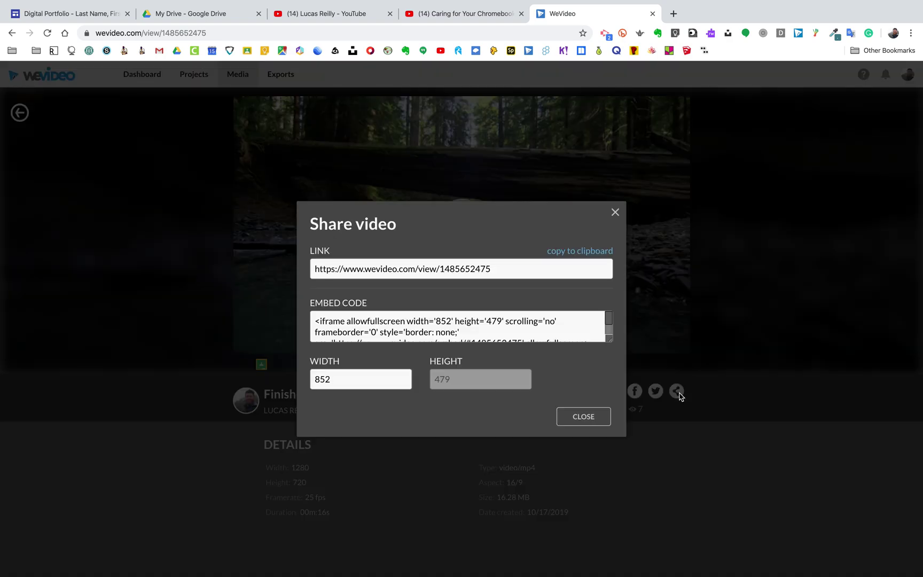
left_click(614, 213)
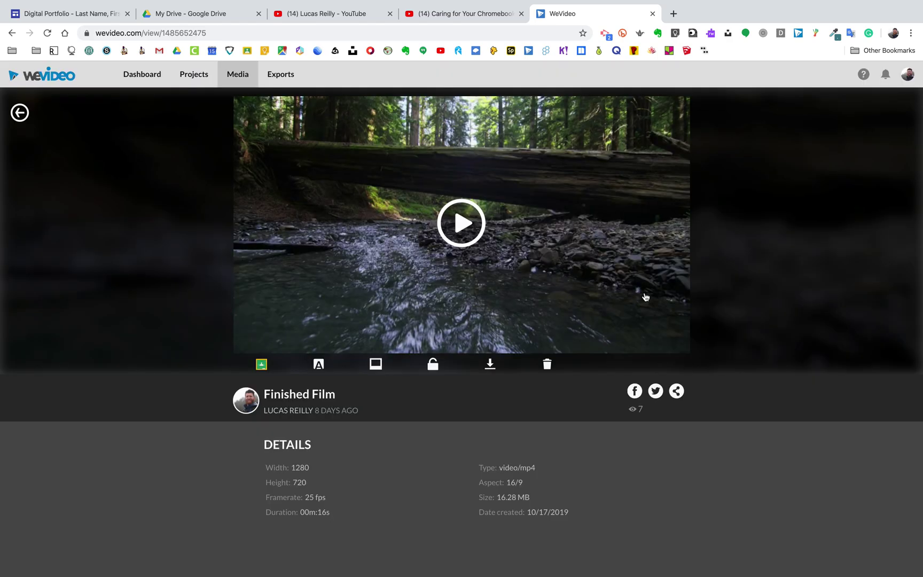
left_click(677, 391)
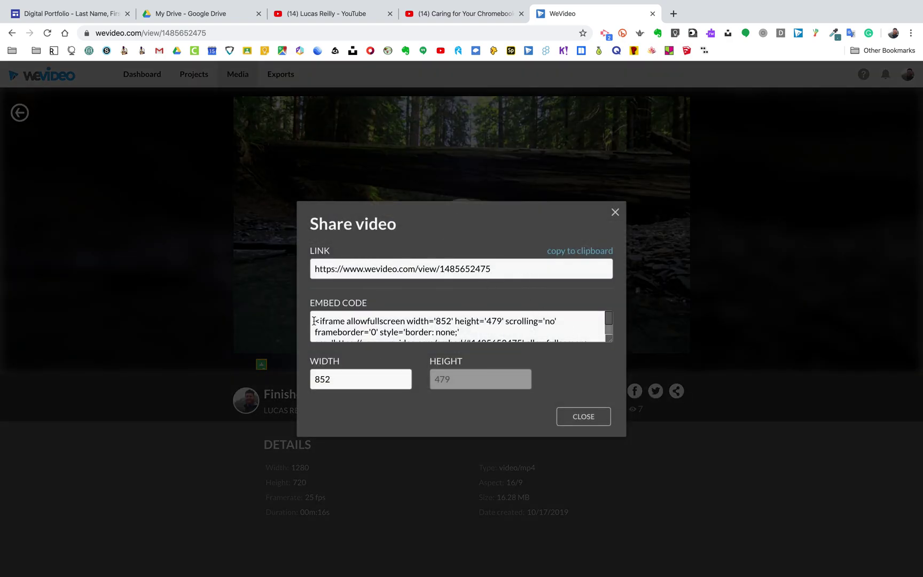
left_click_drag(314, 320, 458, 333)
key("super+c")
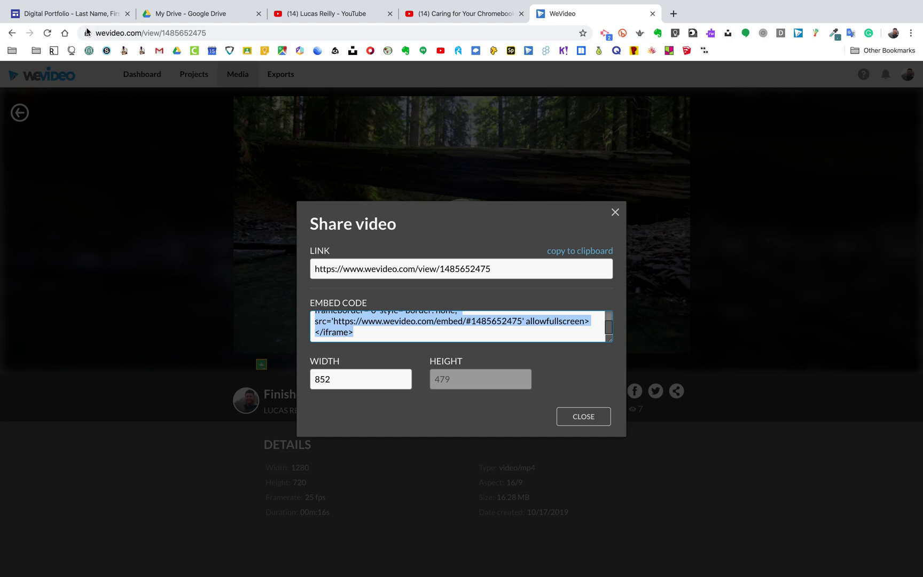
Try to embed the WeVideo iframe code below the Chromebook video in Google Sites, and reload the site editor
left_click(64, 13)
left_click(252, 494)
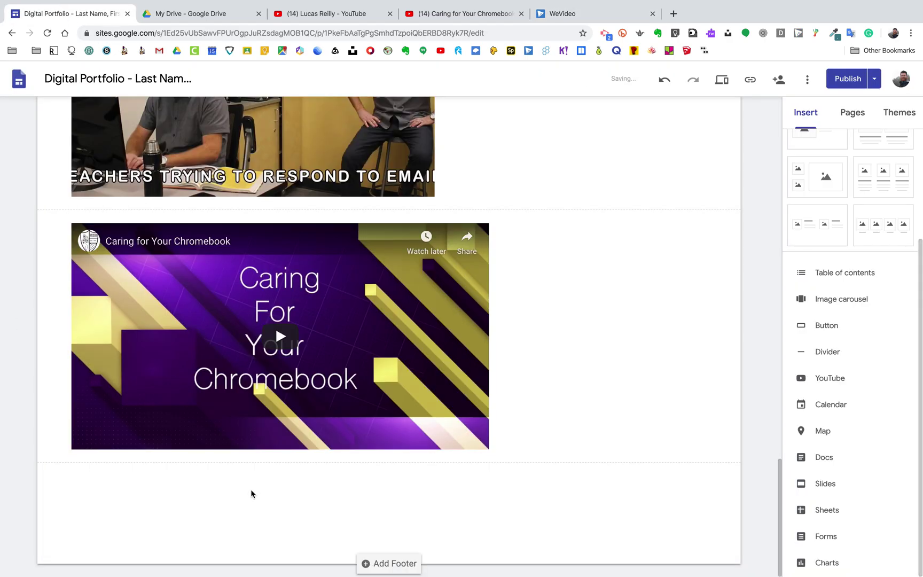
double_click(252, 493)
left_click(225, 494)
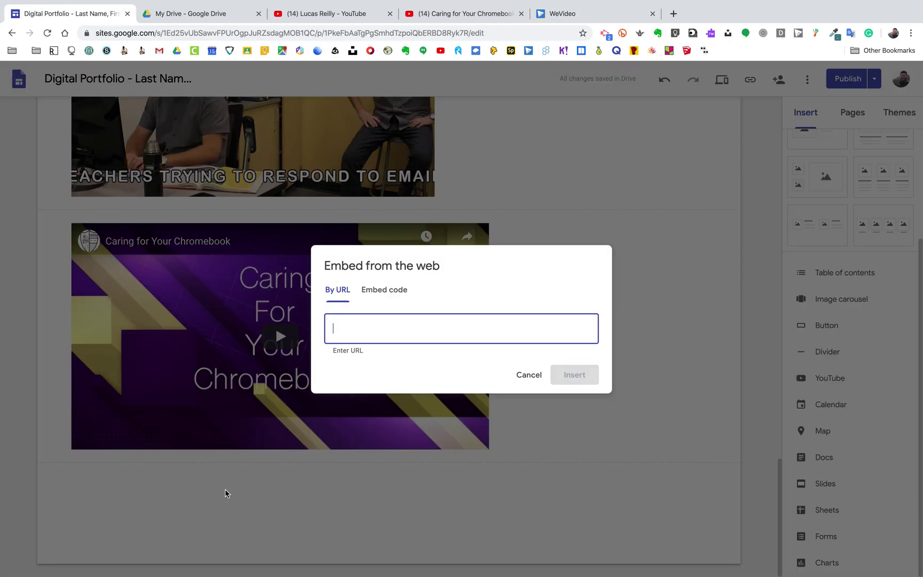
left_click(383, 291)
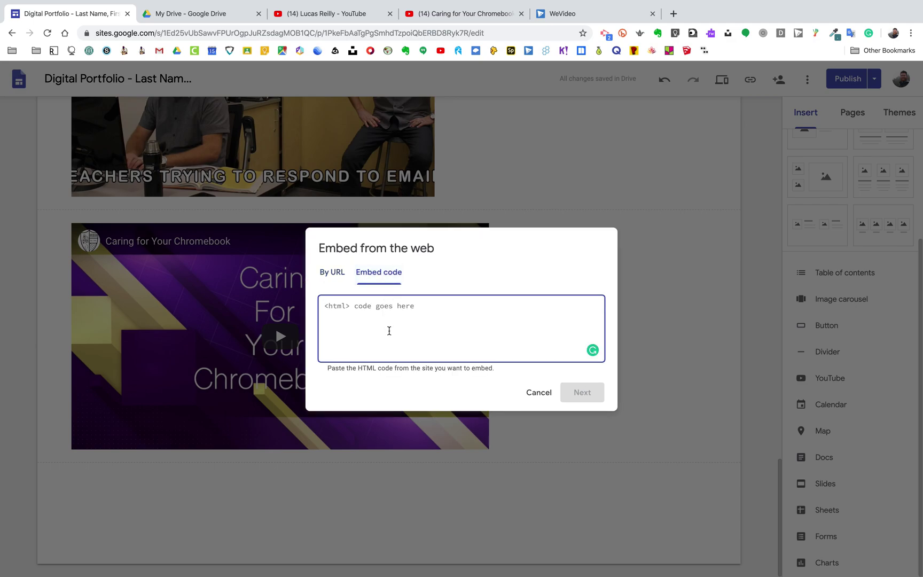
key("super+v")
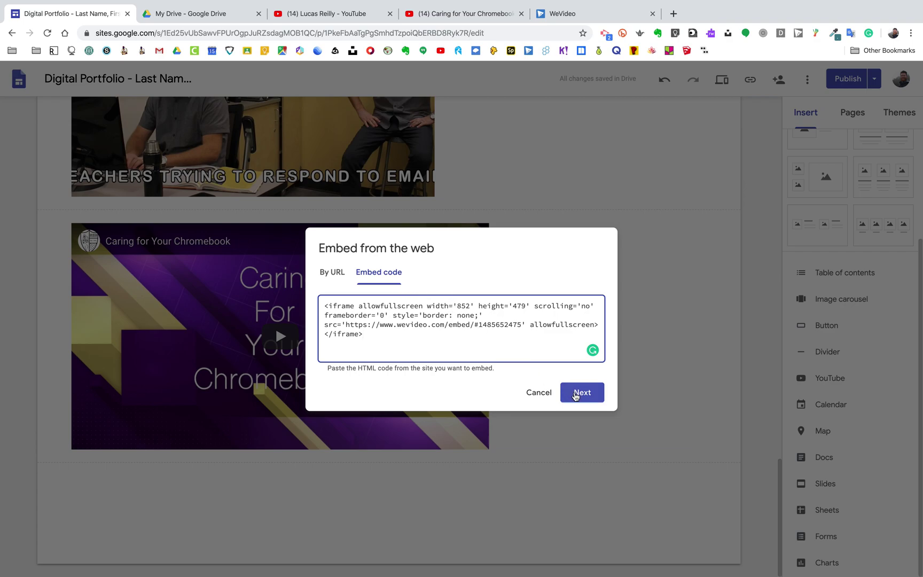
left_click(577, 395)
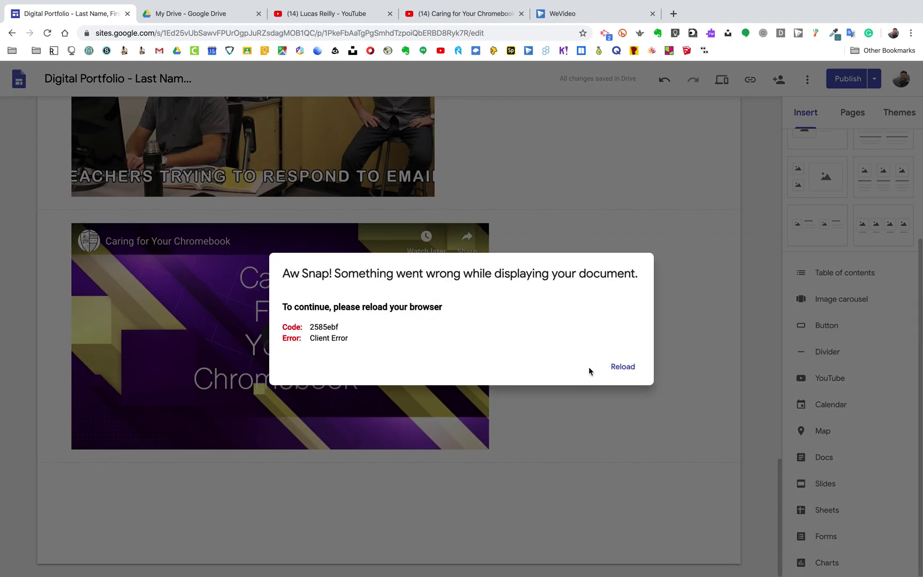
left_click(622, 367)
Return to WeVideo and copy the share link of "Finished Film"
left_click(597, 15)
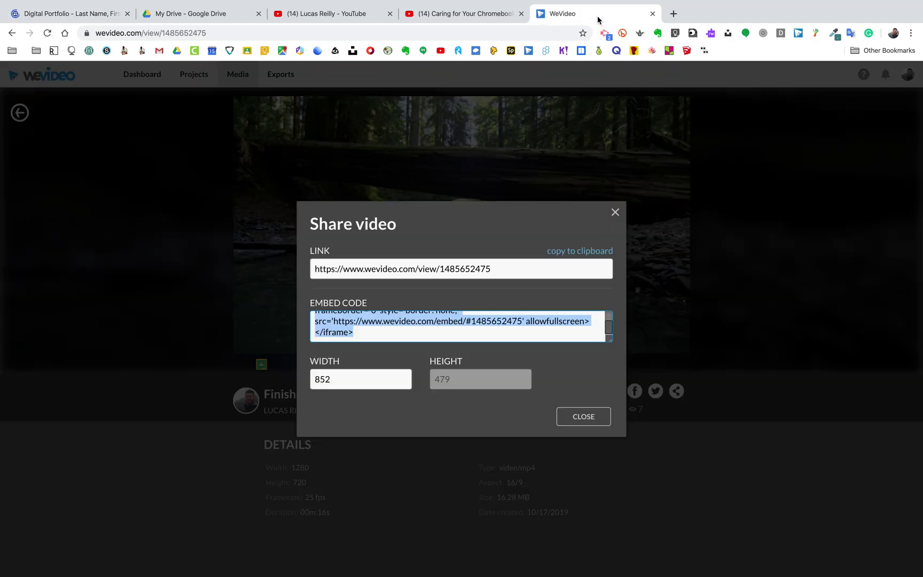
left_click(614, 212)
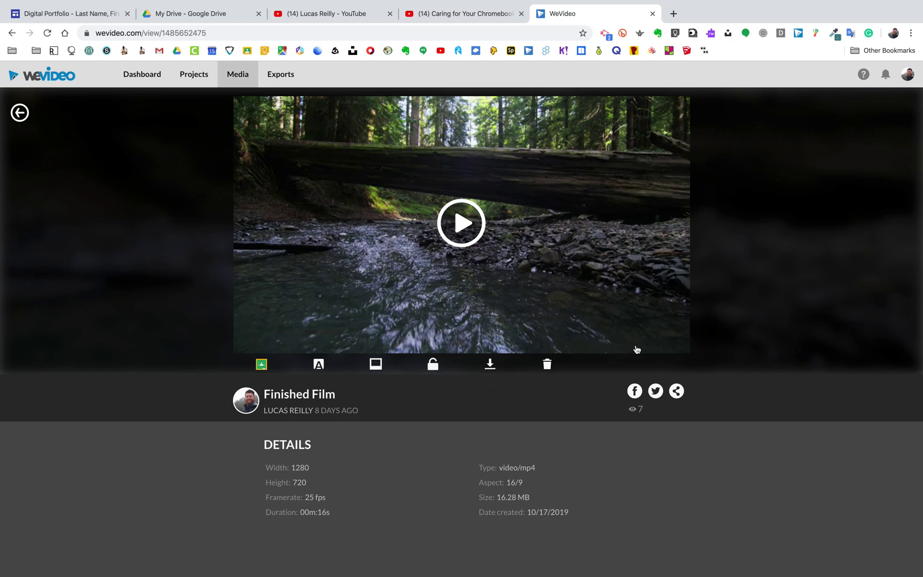
left_click(676, 392)
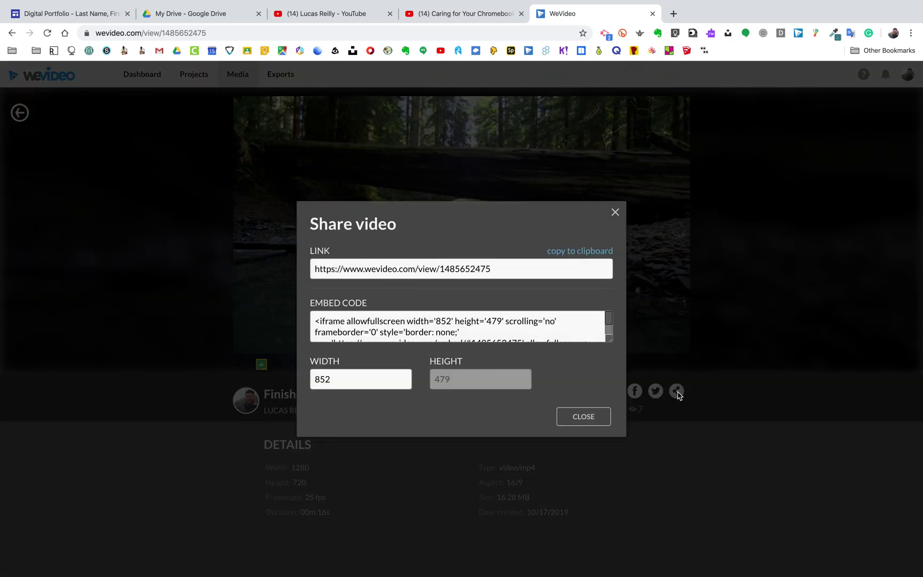
left_click(572, 257)
left_click(615, 212)
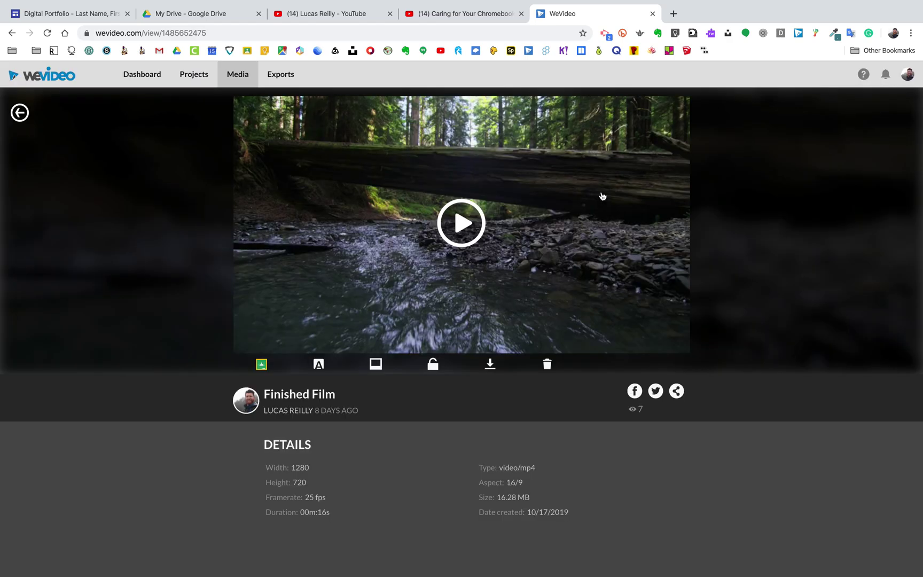
left_click(91, 16)
scroll(449, 443, "down", 15)
scroll(374, 464, "down", 2)
double_click(251, 538)
left_click(223, 535)
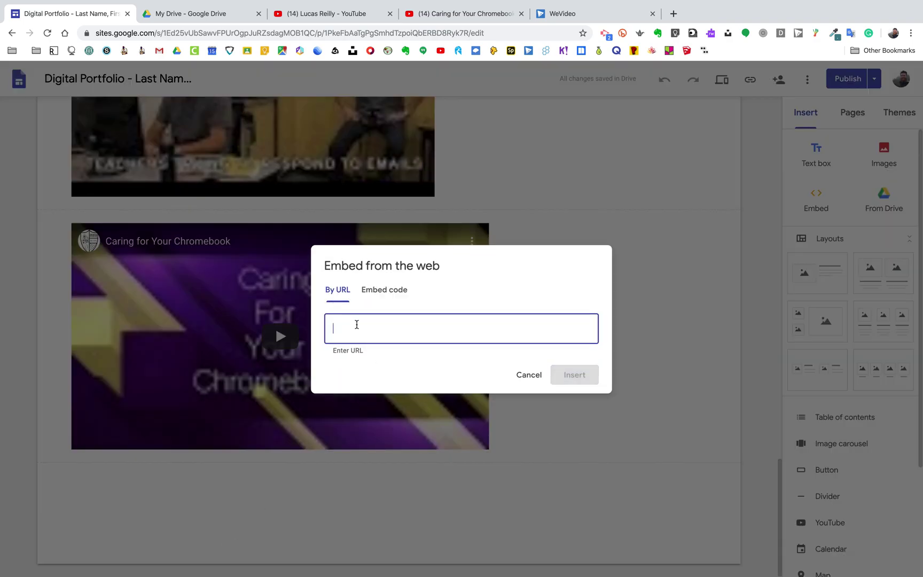
key("ctrl+v")
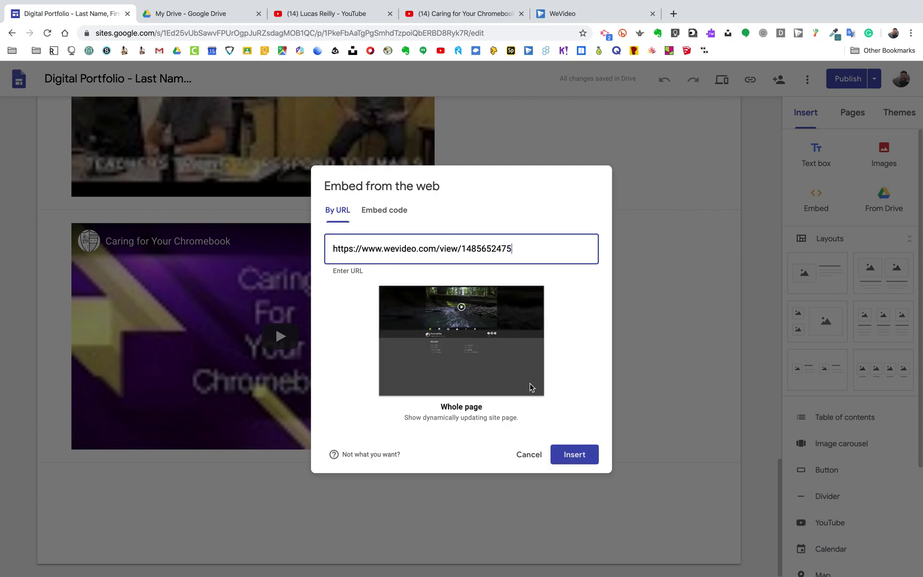
left_click(573, 452)
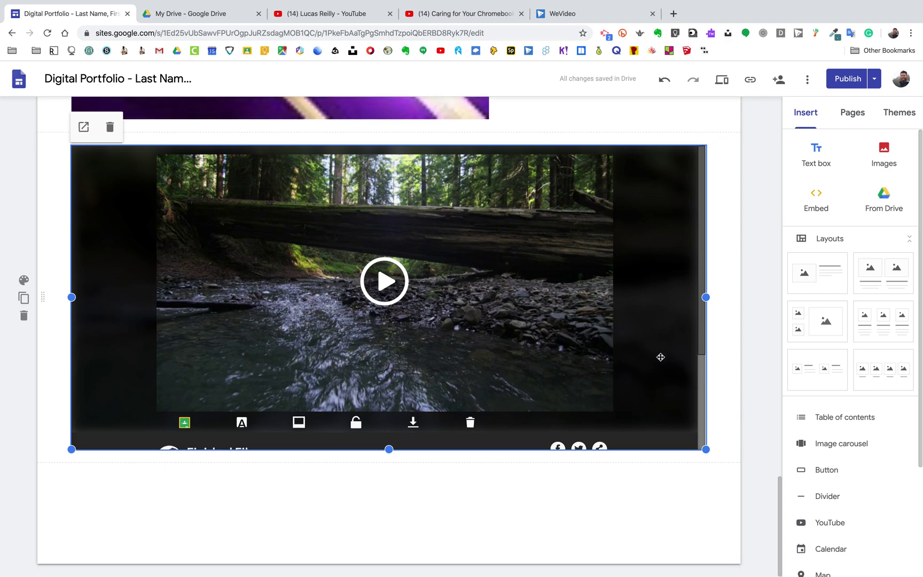
left_click_drag(704, 317, 404, 241)
Publish the portfolio site and check the embedded videos on the live Population page
left_click(844, 85)
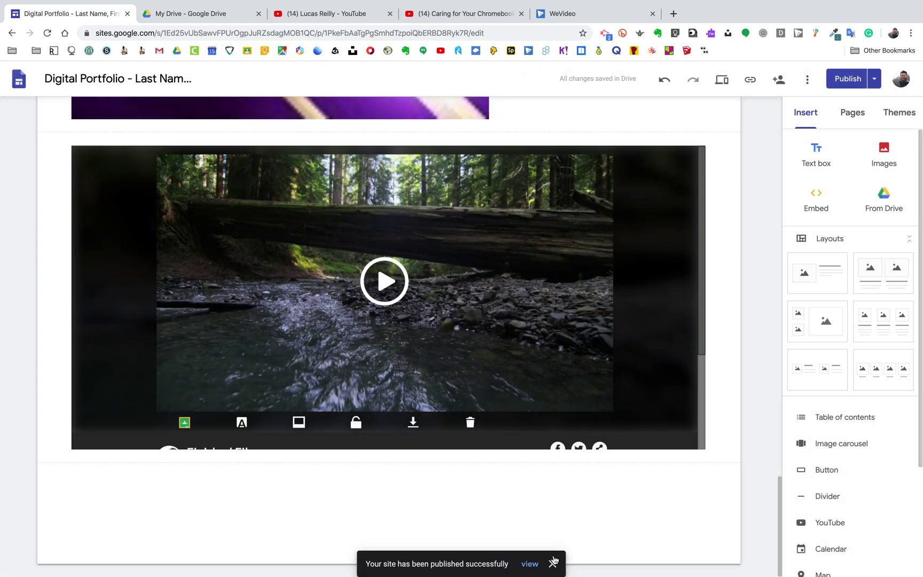
left_click(529, 564)
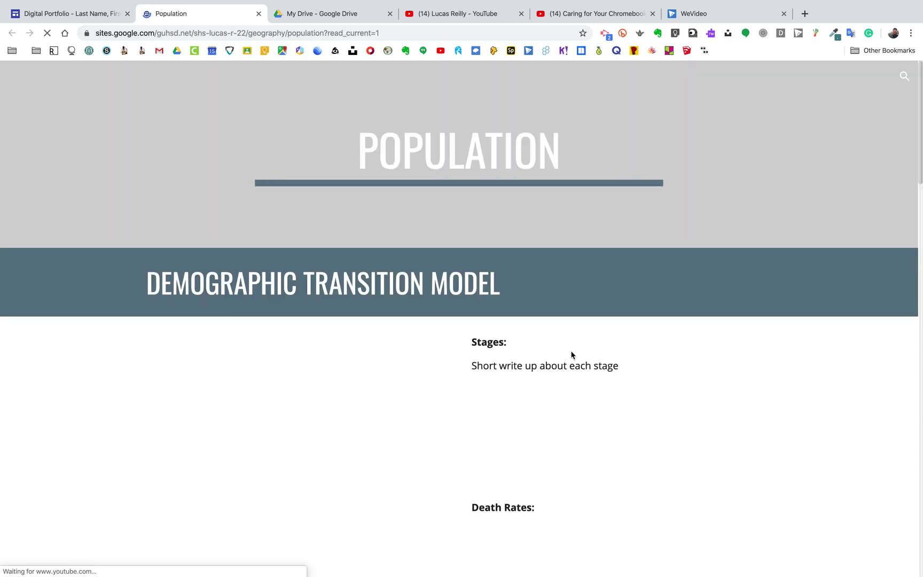
scroll(713, 332, "down", 10)
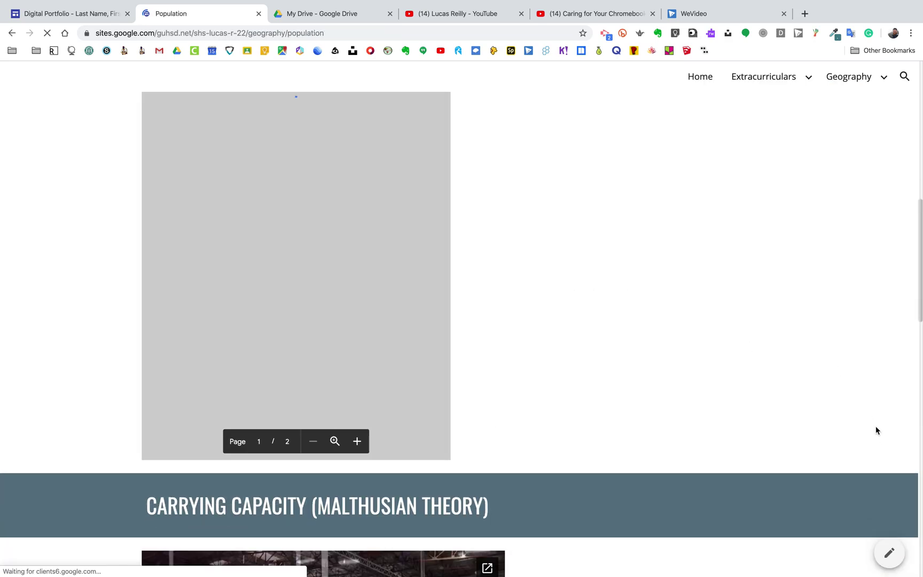
scroll(881, 438, "down", 15)
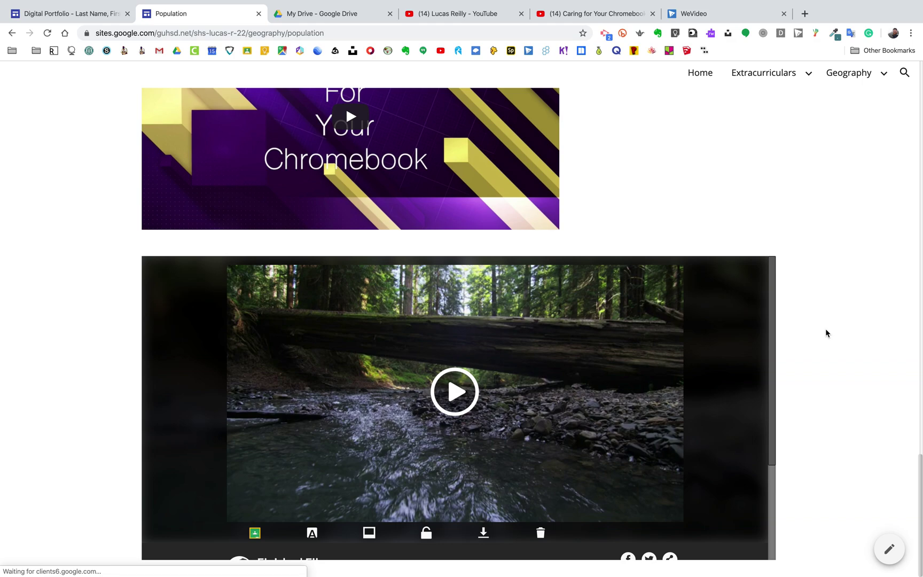
left_click_drag(772, 367, 770, 331)
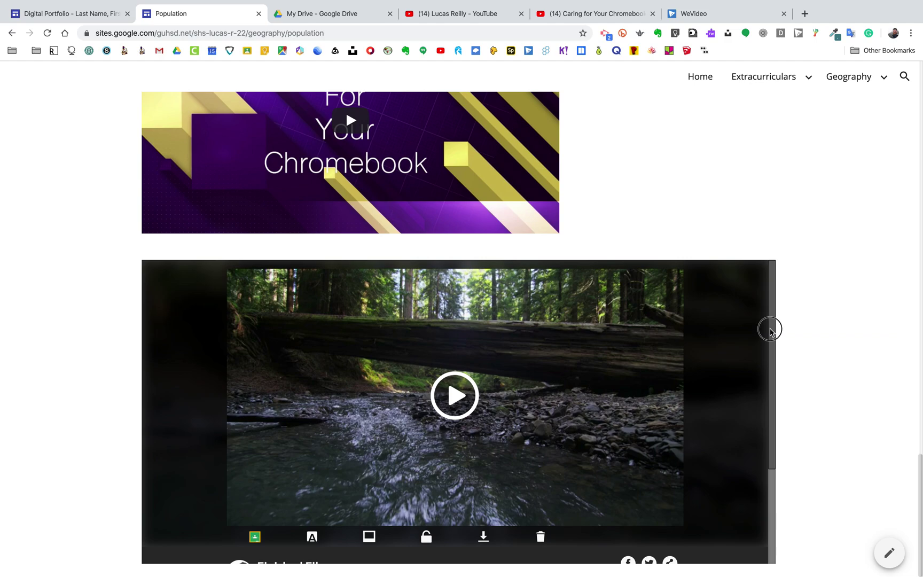
Look through the embedded "Finished Film" video and its details on the live Population page, and close the live page
mouse_move(770, 330)
left_mouse_down()
mouse_move(777, 410)
mouse_move(782, 327)
left_mouse_up()
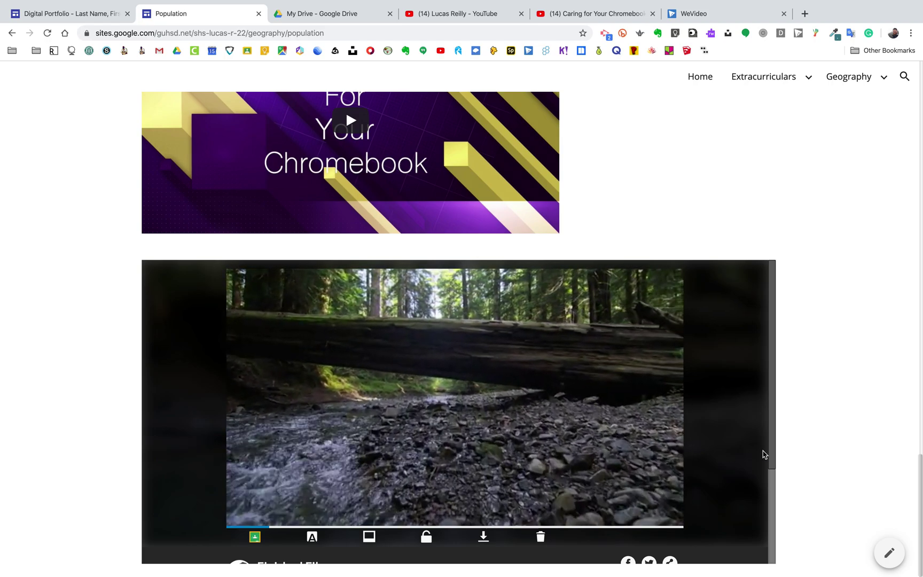
left_click_drag(773, 428, 783, 535)
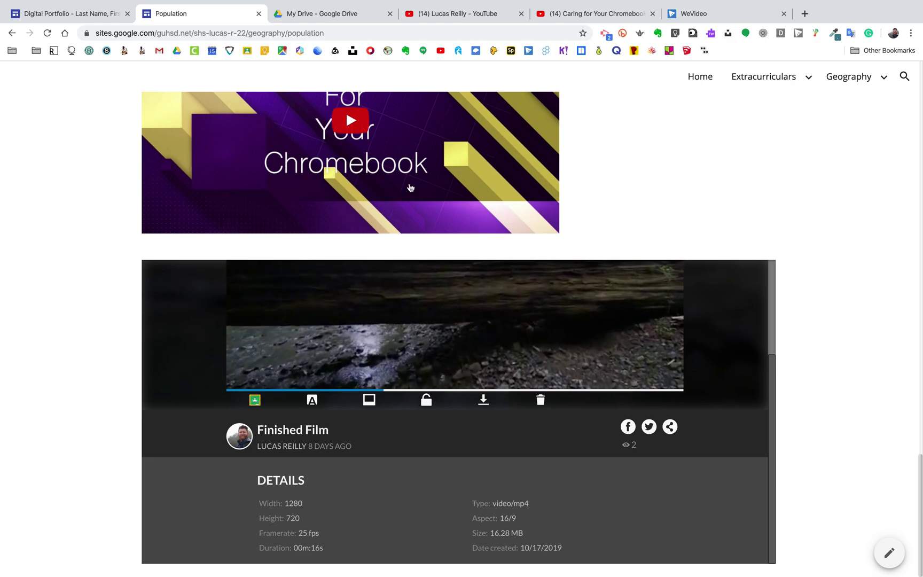
left_click(258, 13)
Delete the embedded WeVideo film, the Chromebook video and the "How teachers check email" video from the Population page
left_click(301, 187)
scroll(536, 371, "up", 4)
scroll(537, 370, "down", 1)
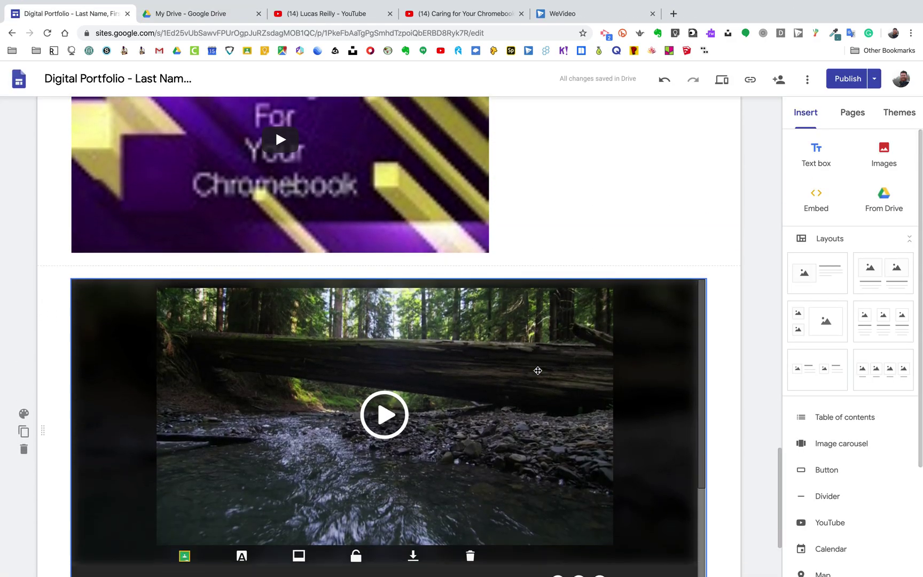
left_click(508, 342)
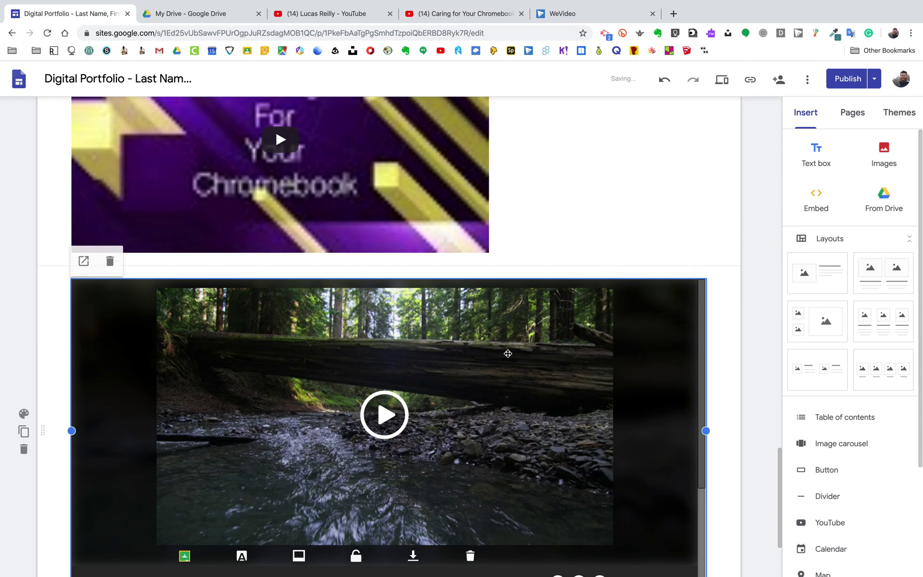
key("Delete")
left_click(398, 288)
key("Delete")
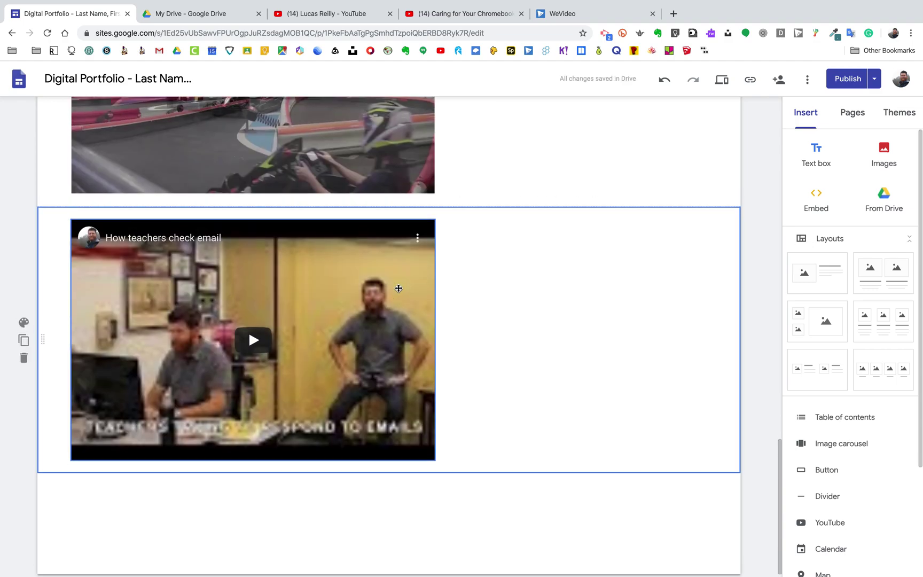
key("Delete")
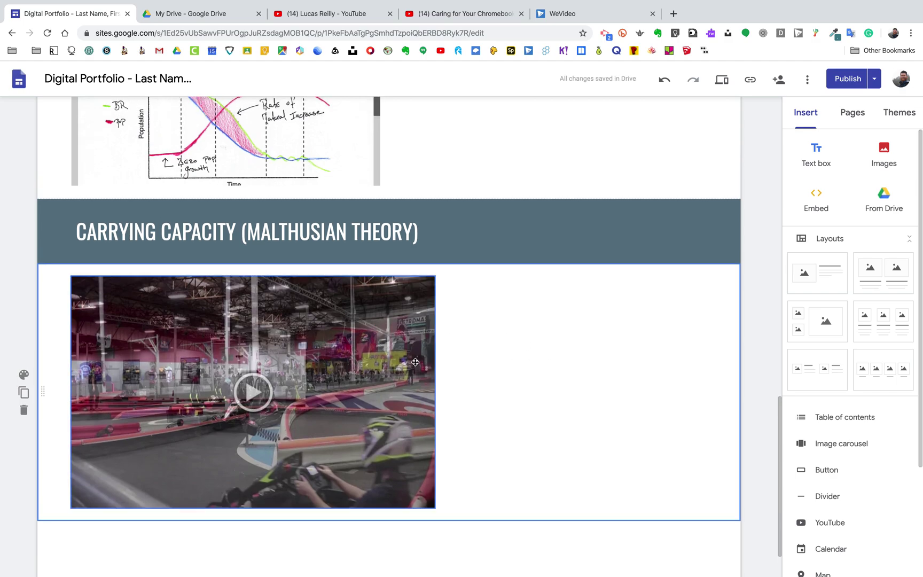
Narrow the go-kart video, centre it in its section, and insert an empty text box below it
left_click_drag(326, 364, 406, 350)
left_click_drag(411, 352, 418, 437)
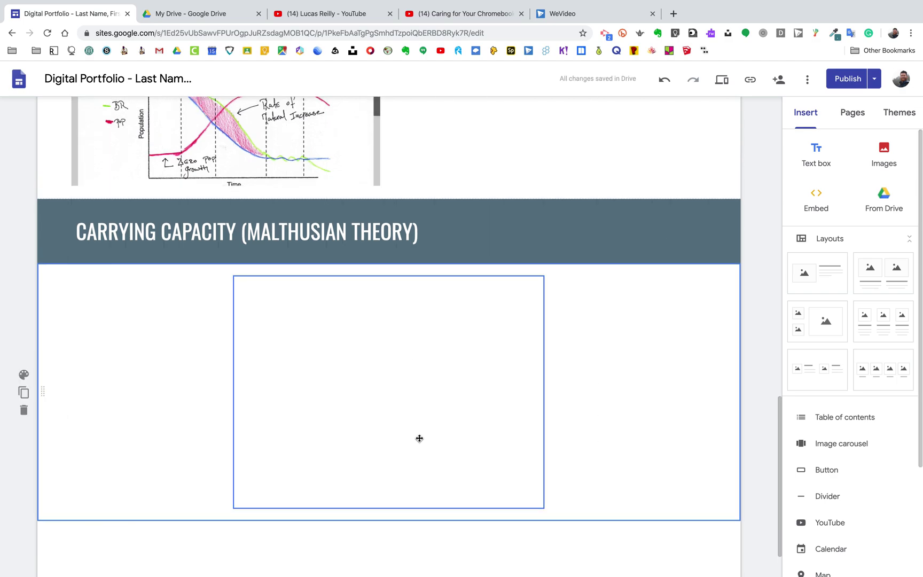
scroll(373, 478, "down", 1)
double_click(353, 498)
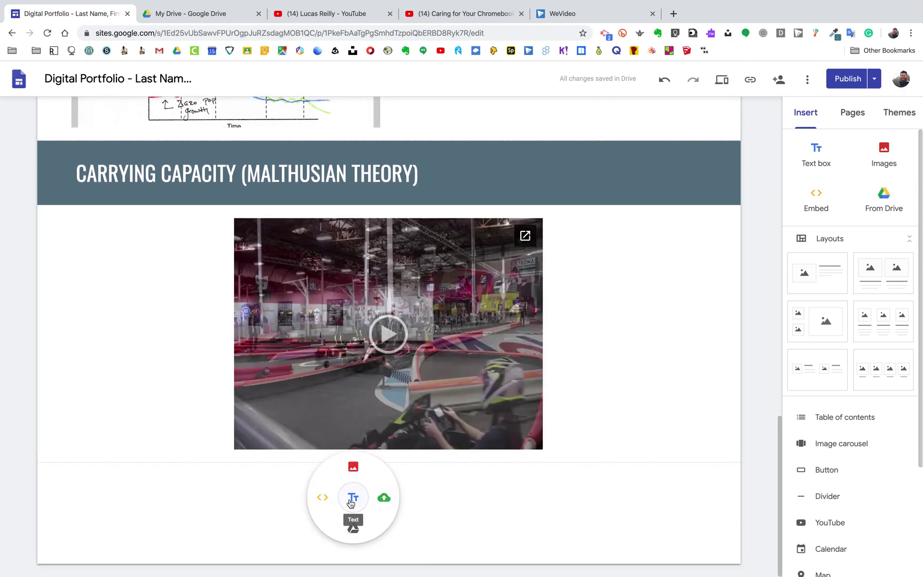
left_click(353, 497)
Align the go-kart video with the page's left margin and move the empty text box between the Carrying Capacity heading and the video
left_click_drag(274, 356, 187, 336)
left_click(122, 435)
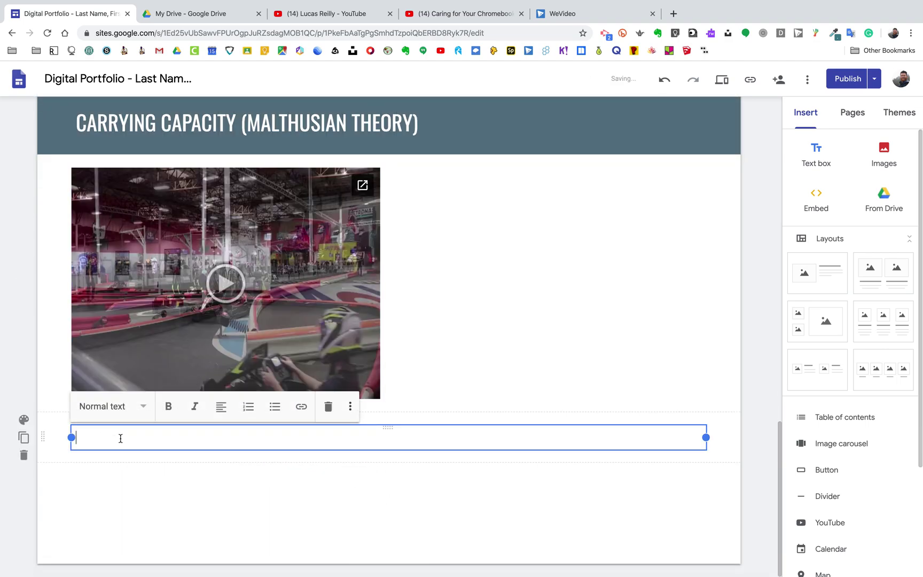
left_click(83, 442)
left_click_drag(83, 442, 439, 240)
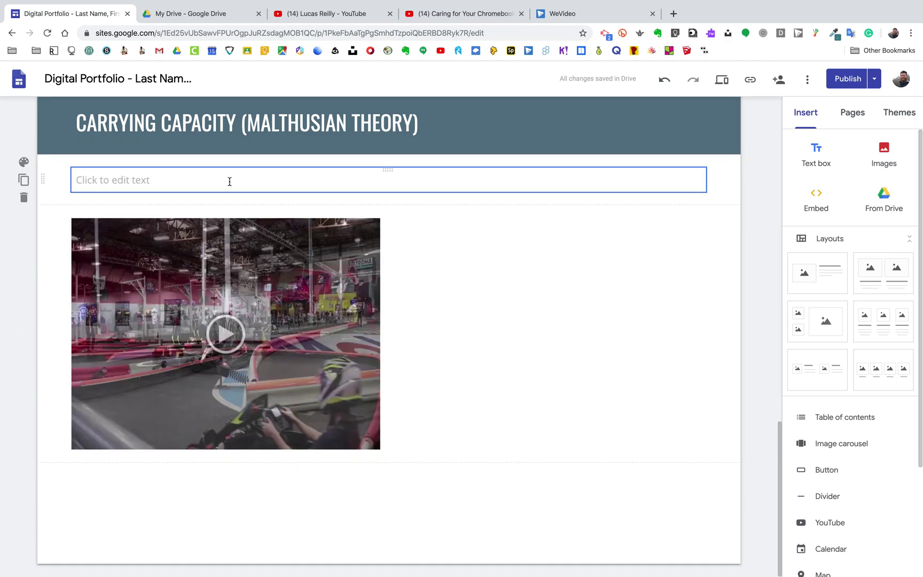
Add a text box to the right of the go-kart video reading "Add a reflection!!!"
double_click(598, 336)
left_click(596, 342)
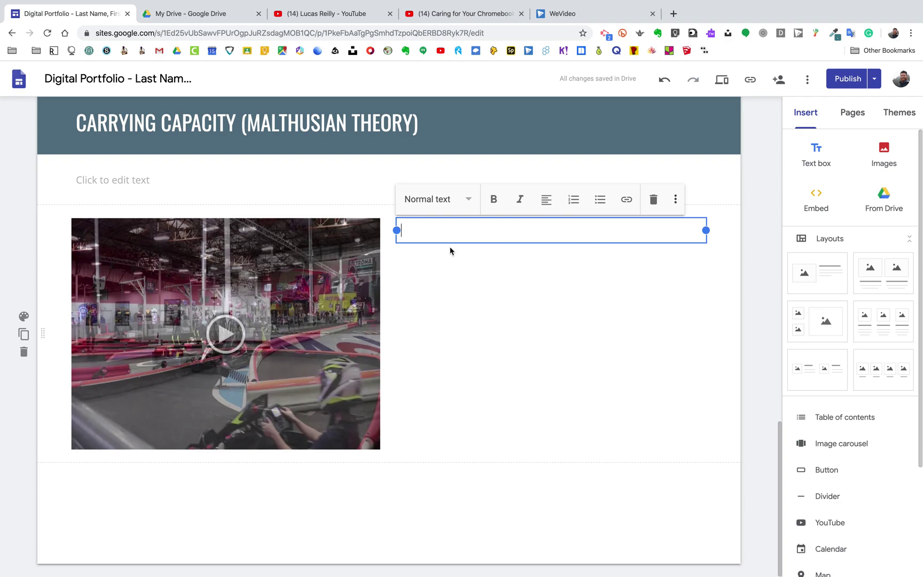
type("Add a refle")
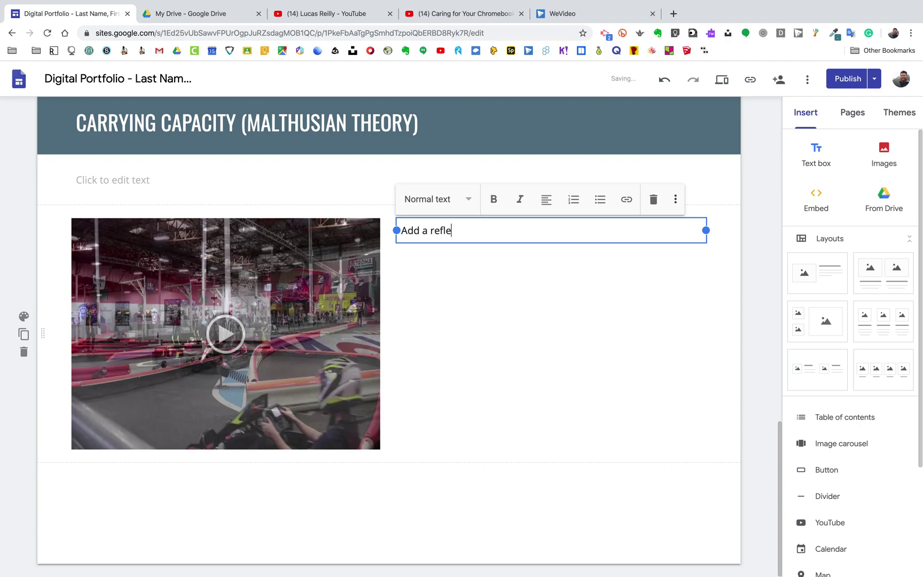
type("ction!!!")
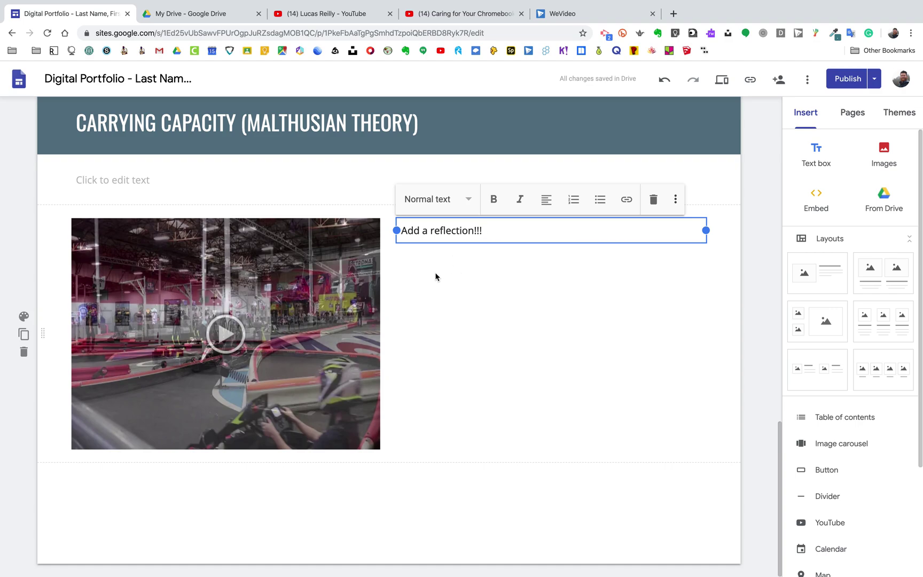
Publish the updated portfolio site and return to the Carrying Capacity section
left_click(854, 84)
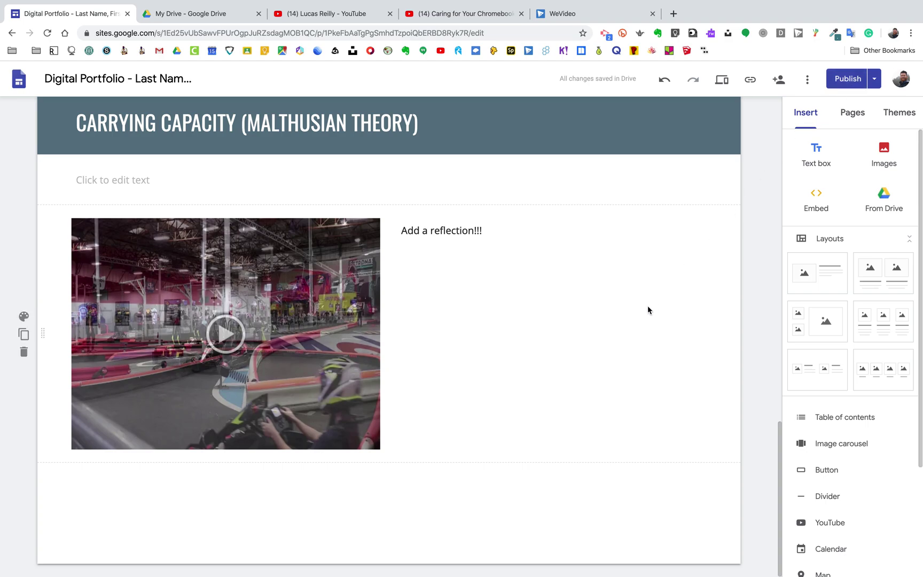
scroll(648, 310, "up", 2)
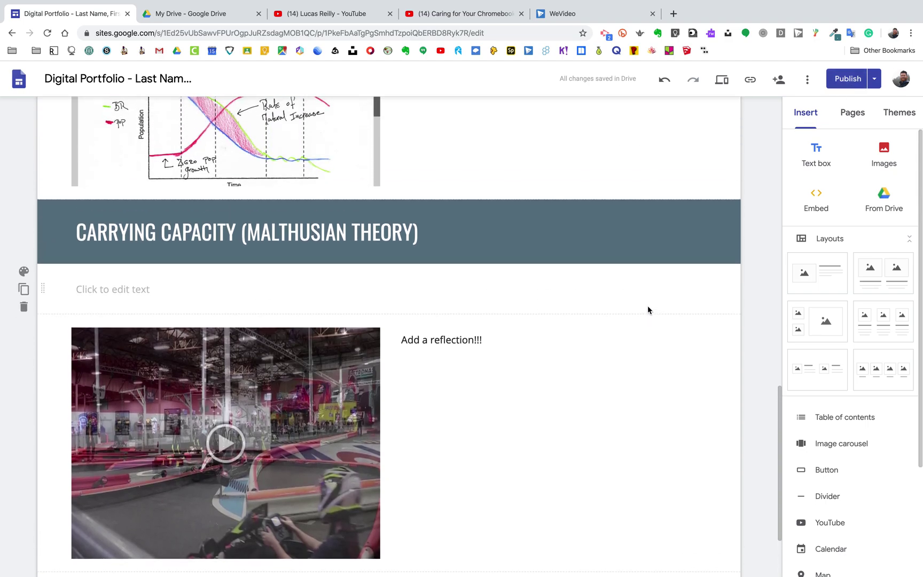